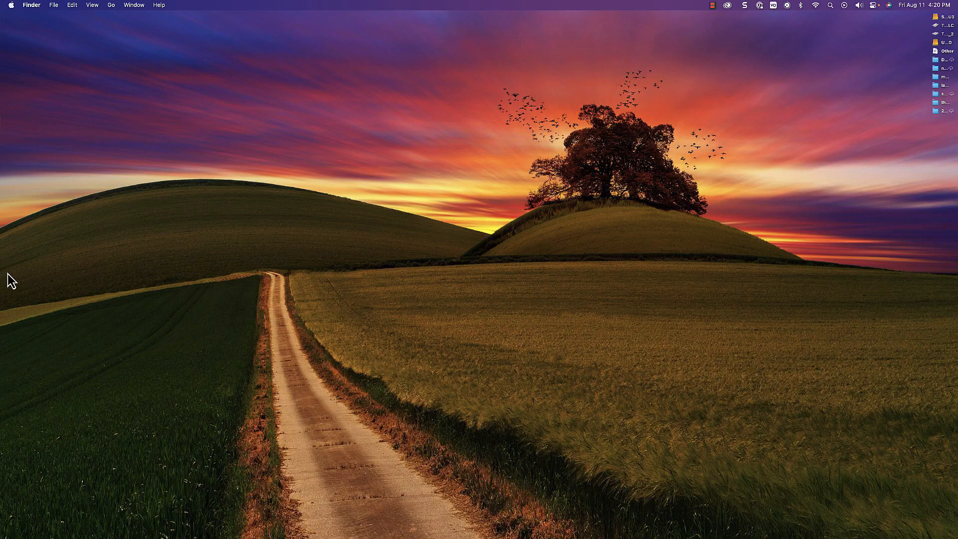
Launch Camtasia 2023, create a new empty project and expand its window to full screen.
mouse_move(2, 283)
click(31, 254)
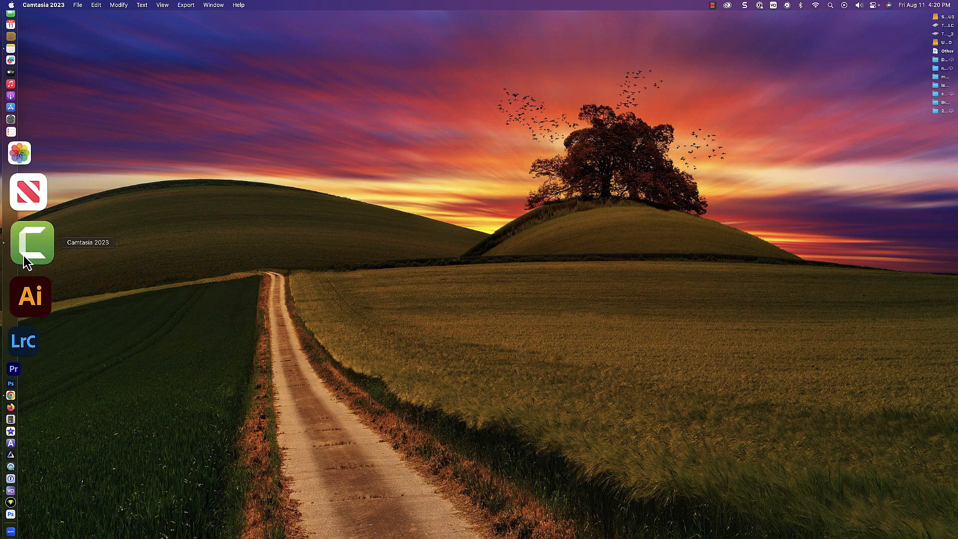
click(79, 6)
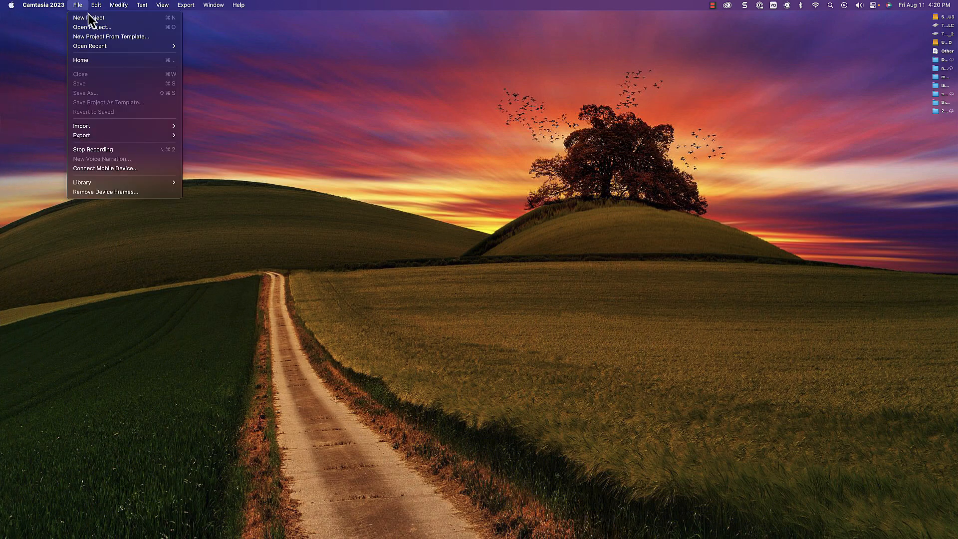
click(93, 20)
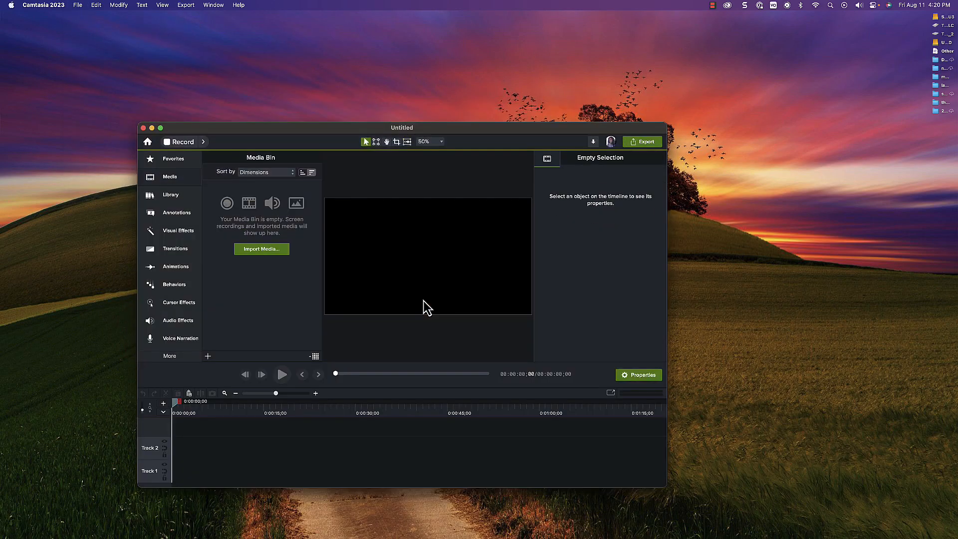
click(161, 128)
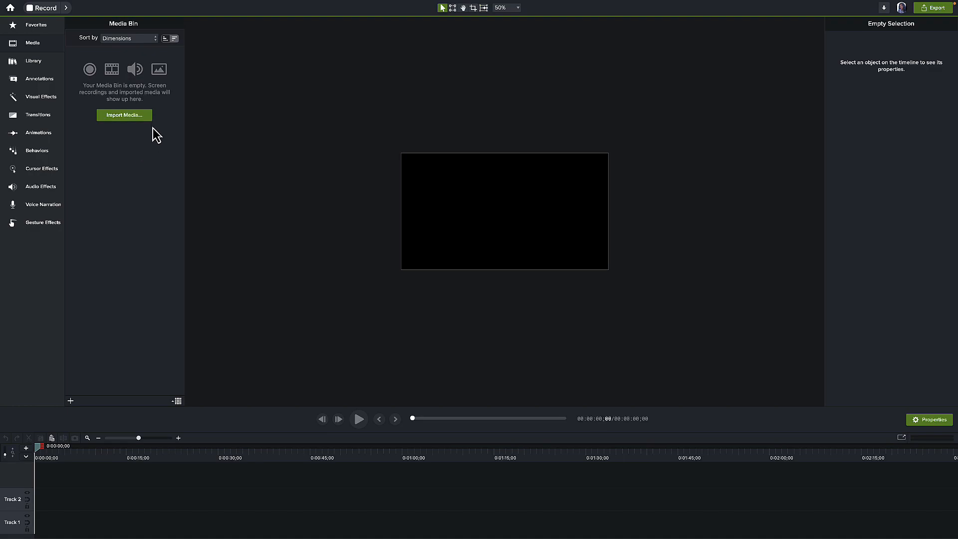
Import the video file "clip to use for resize 2.mov" from the week 71 footage folder into the project.
click(132, 118)
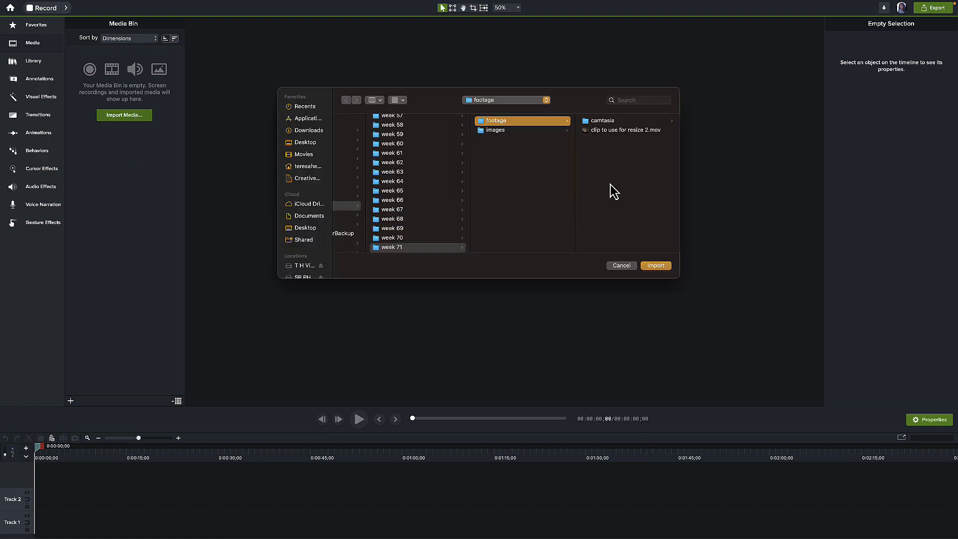
click(627, 131)
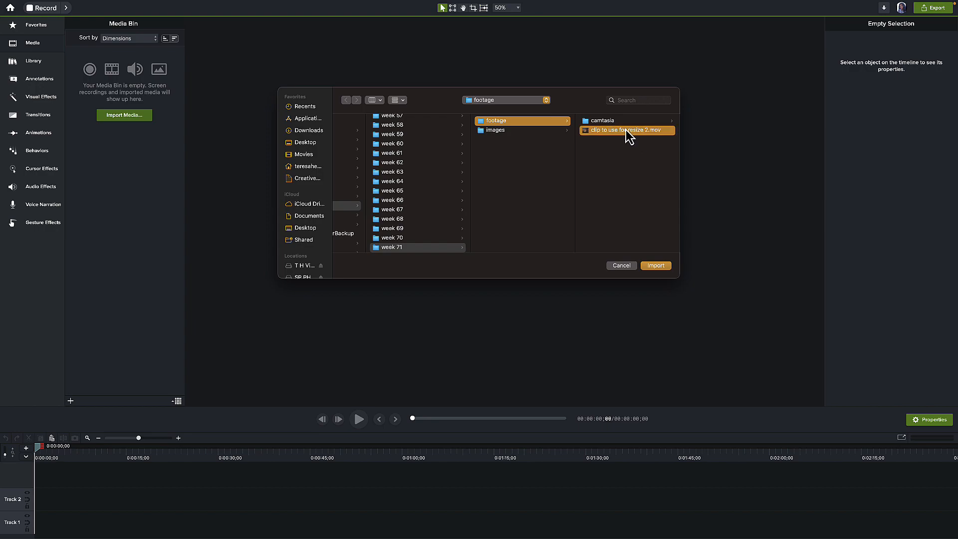
click(656, 265)
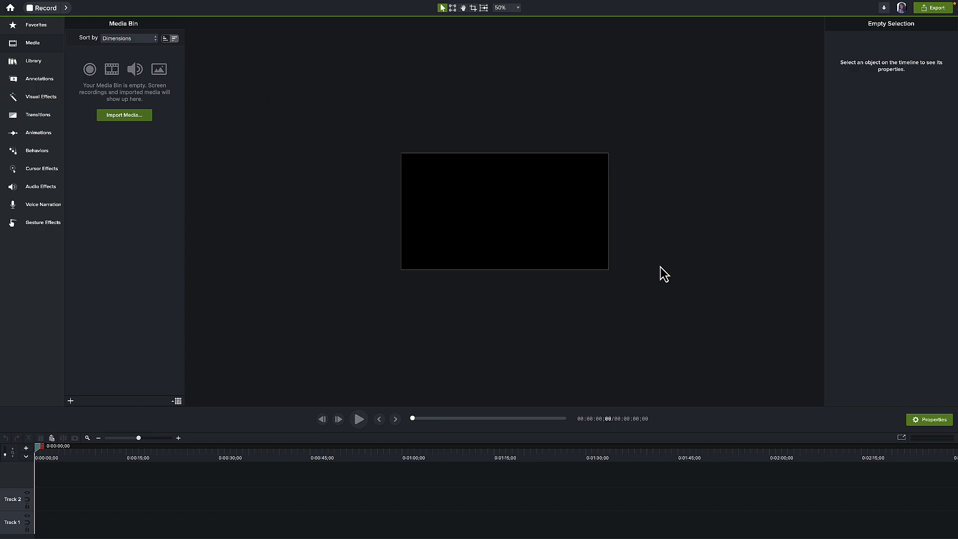
Place the imported clip at the start of Track 2 and convert the entire project to 60 FPS.
click(517, 8)
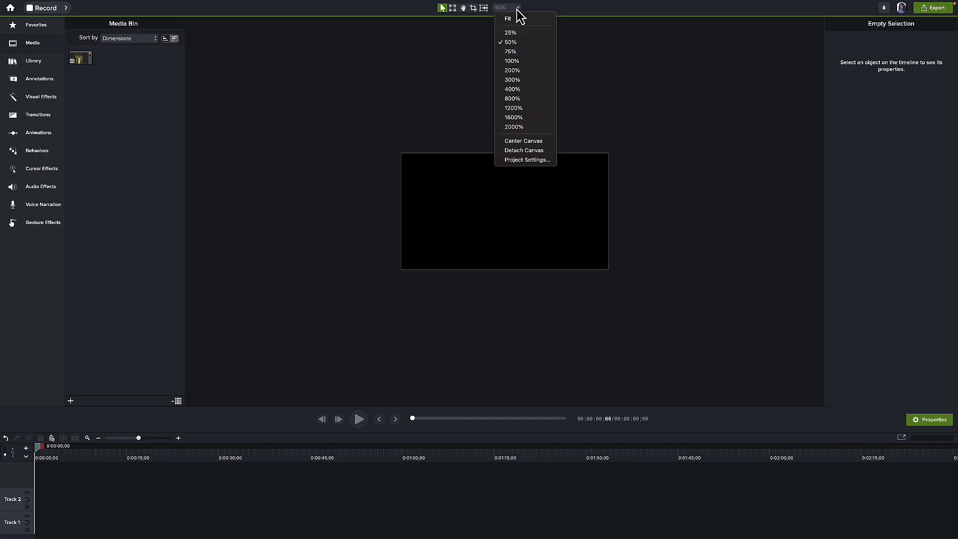
click(516, 62)
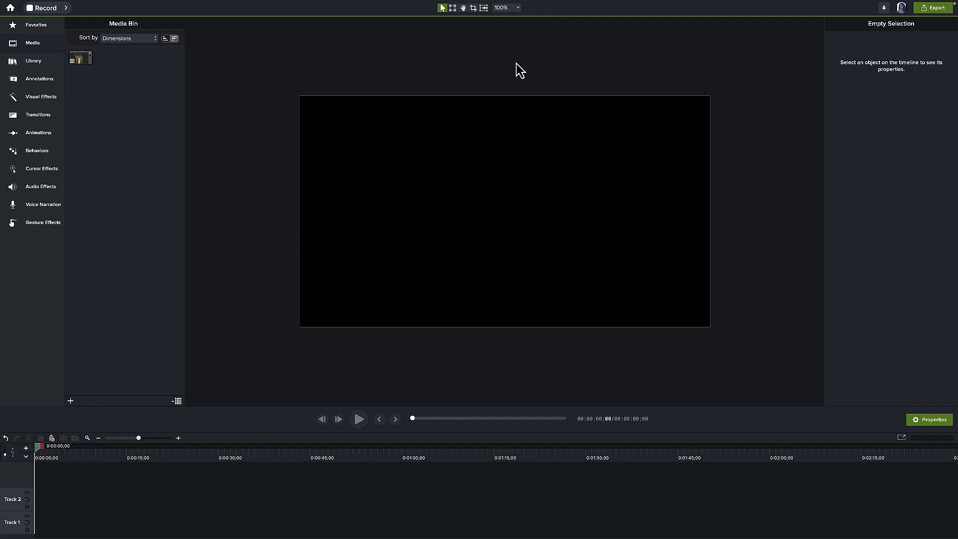
drag(85, 62, 35, 496)
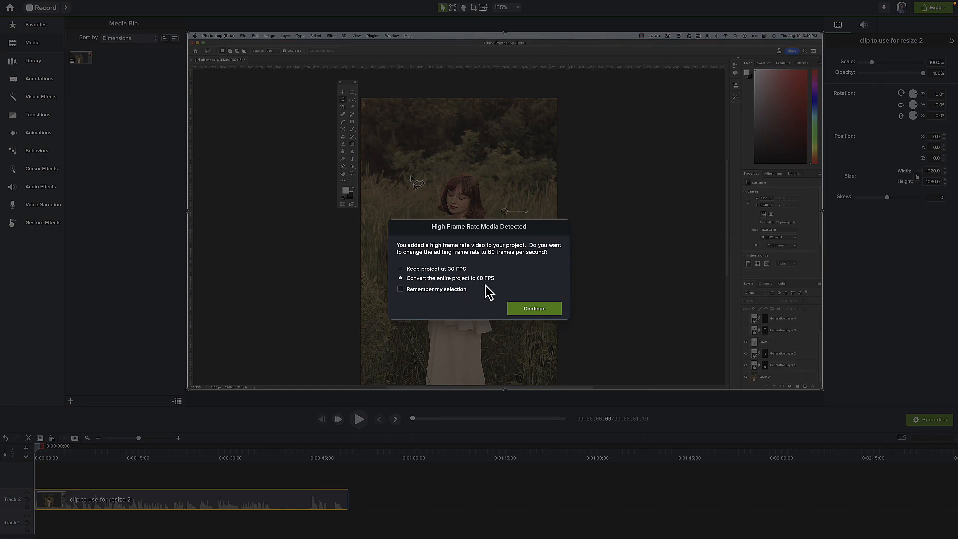
click(534, 312)
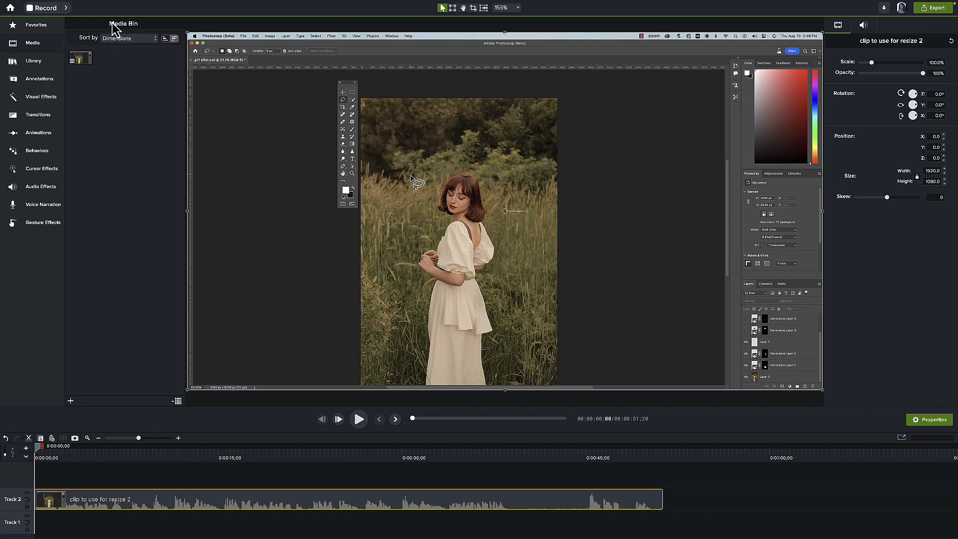
Set the project dimensions to the vertical preset 4:5 Large (1080x1350) and apply the settings.
click(96, 5)
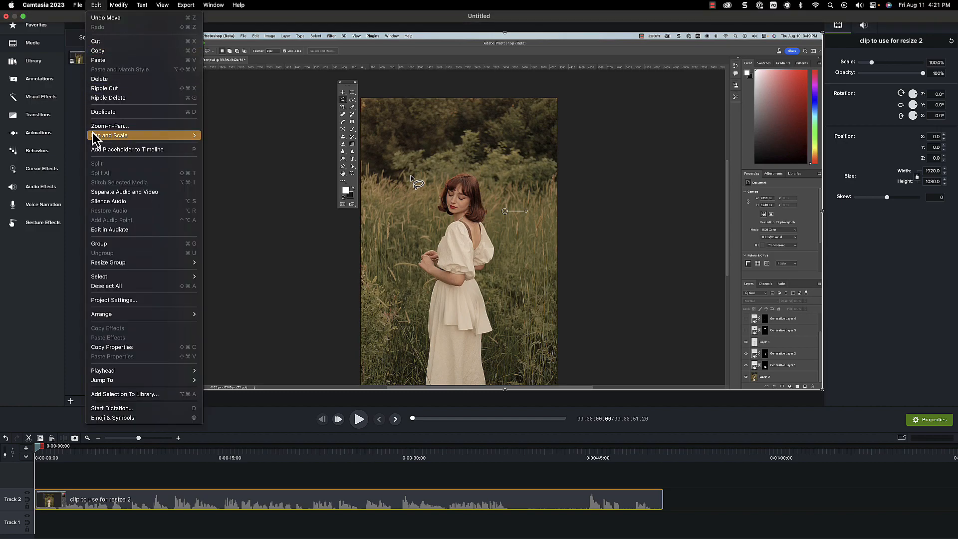
click(124, 300)
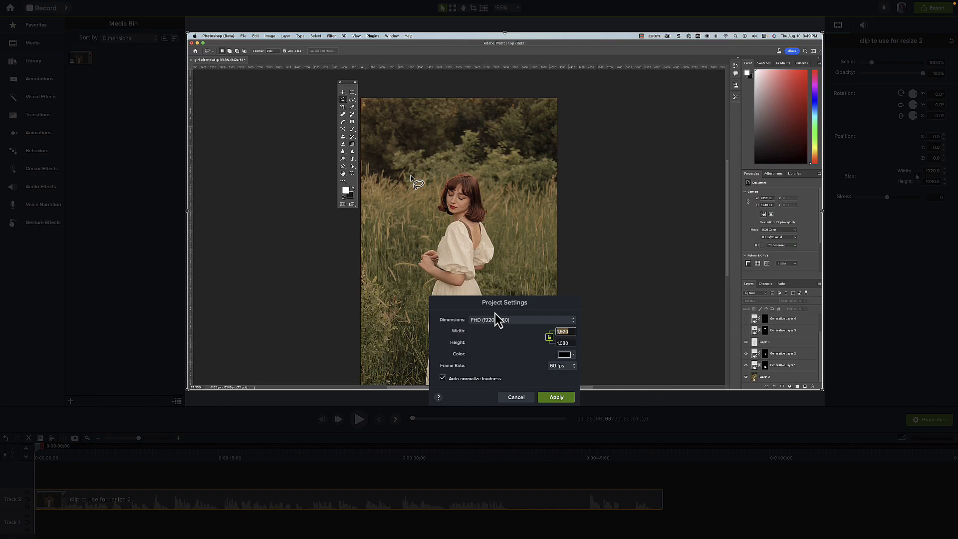
click(571, 321)
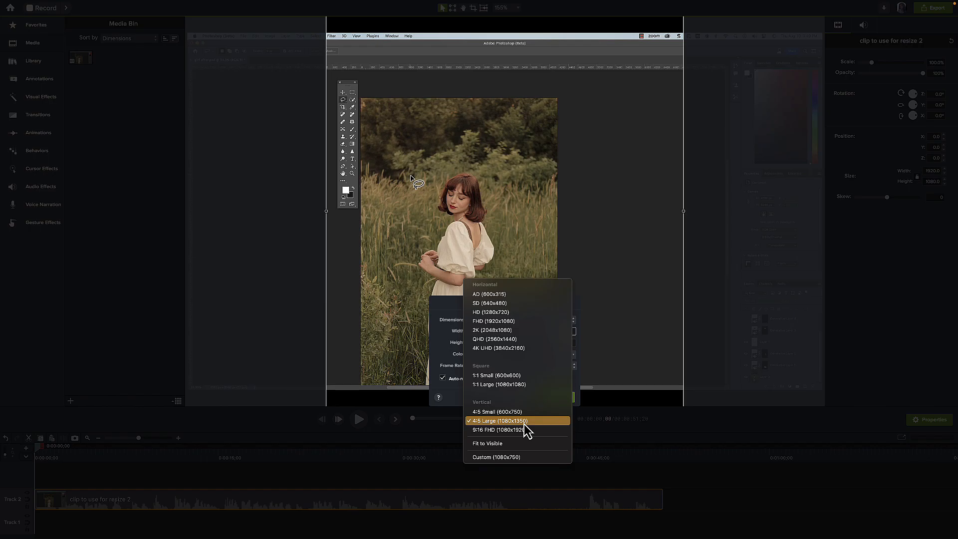
click(524, 423)
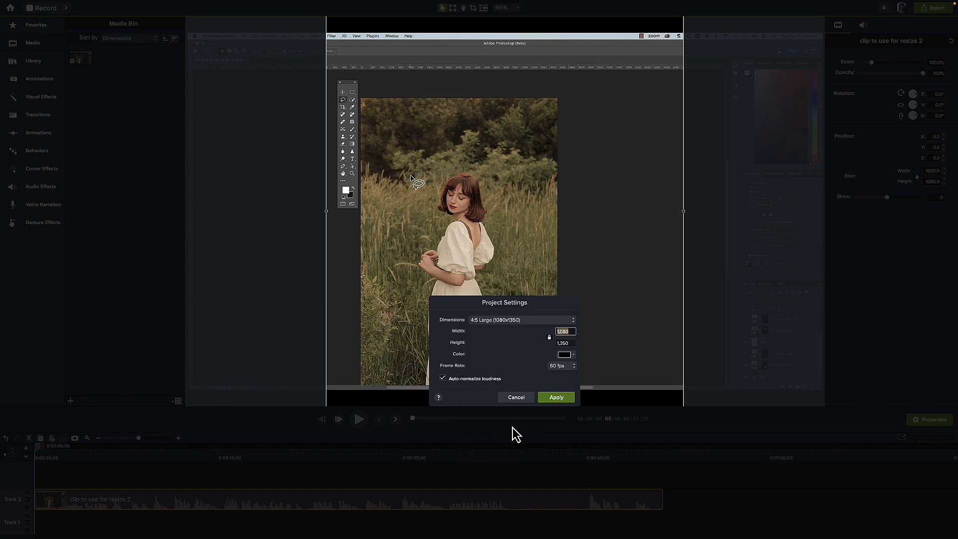
click(557, 398)
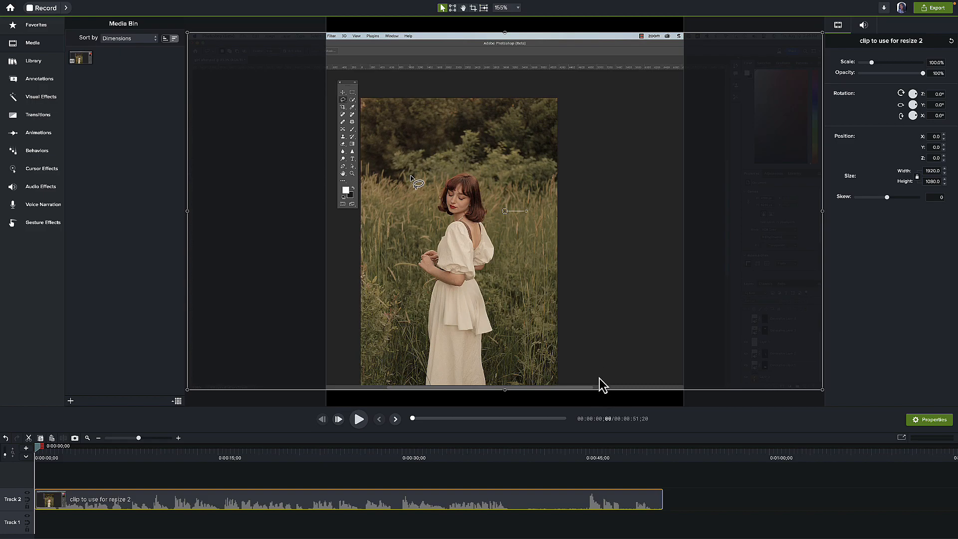
Scale the clip up to about 125% so it fills the full height of the vertical canvas.
click(518, 11)
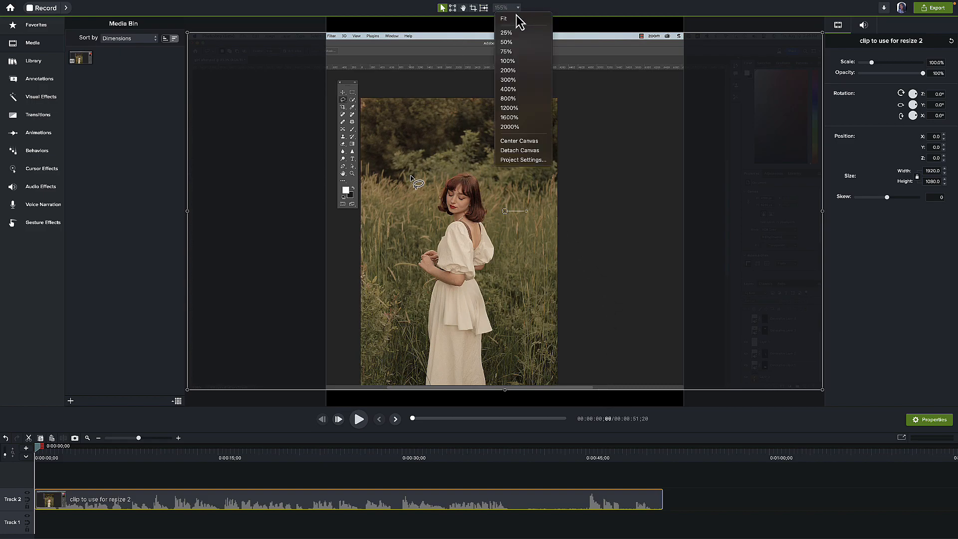
click(514, 62)
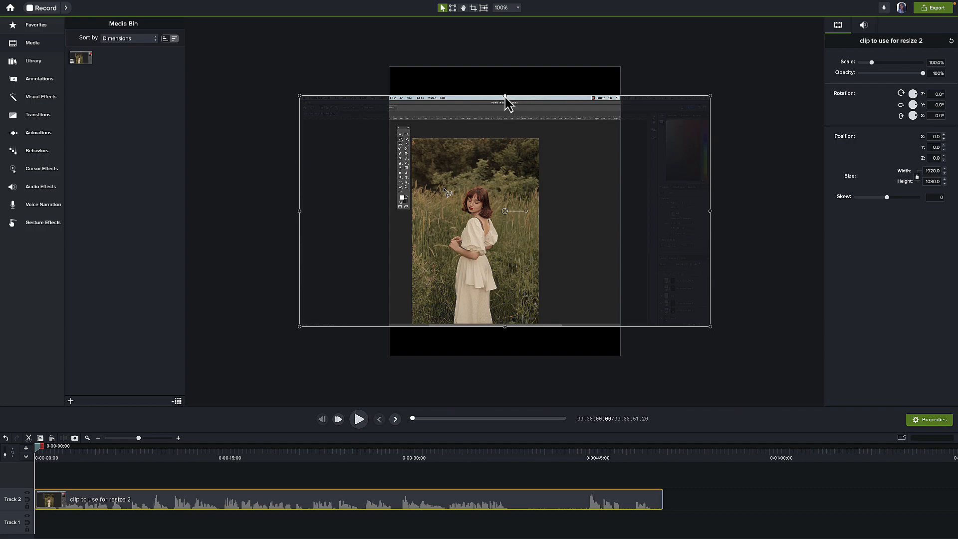
drag(506, 96, 506, 67)
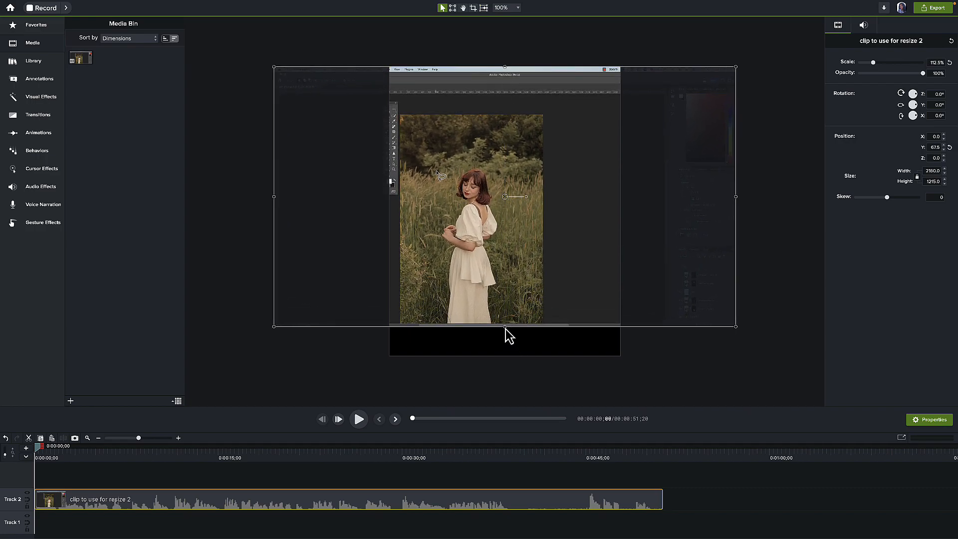
drag(505, 328, 506, 355)
Shift the clip horizontally to the right so the whole photo and the tool palette lie within the vertical frame.
drag(465, 274, 576, 352)
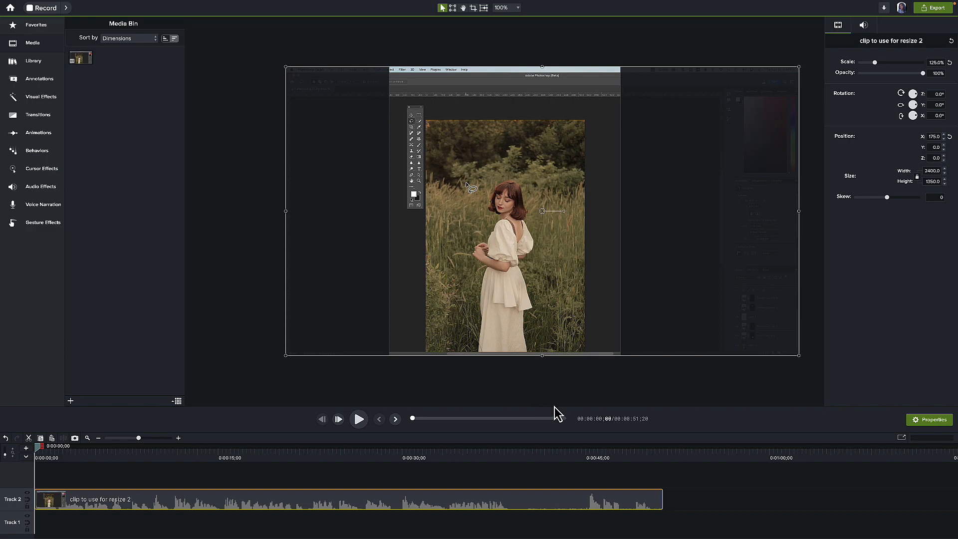
drag(544, 278, 524, 283)
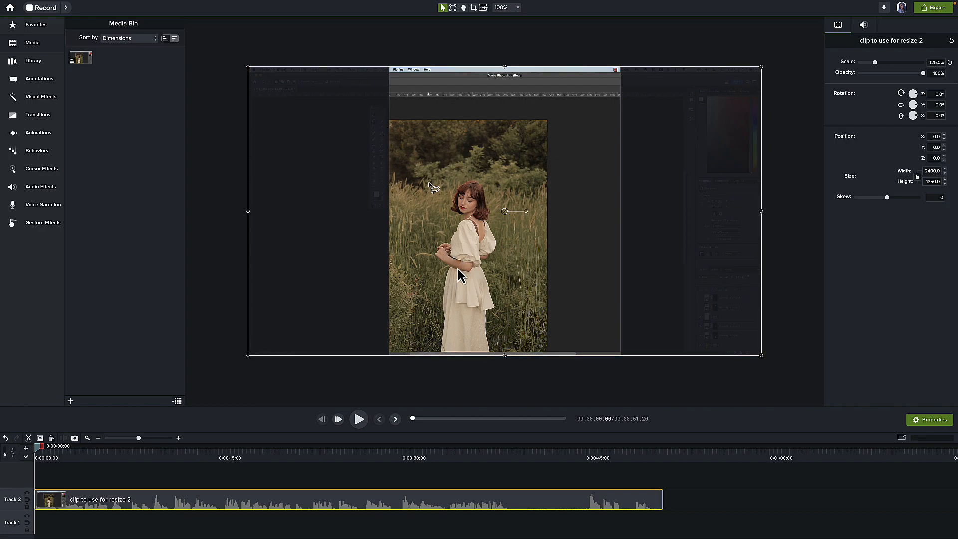
drag(453, 273, 459, 273)
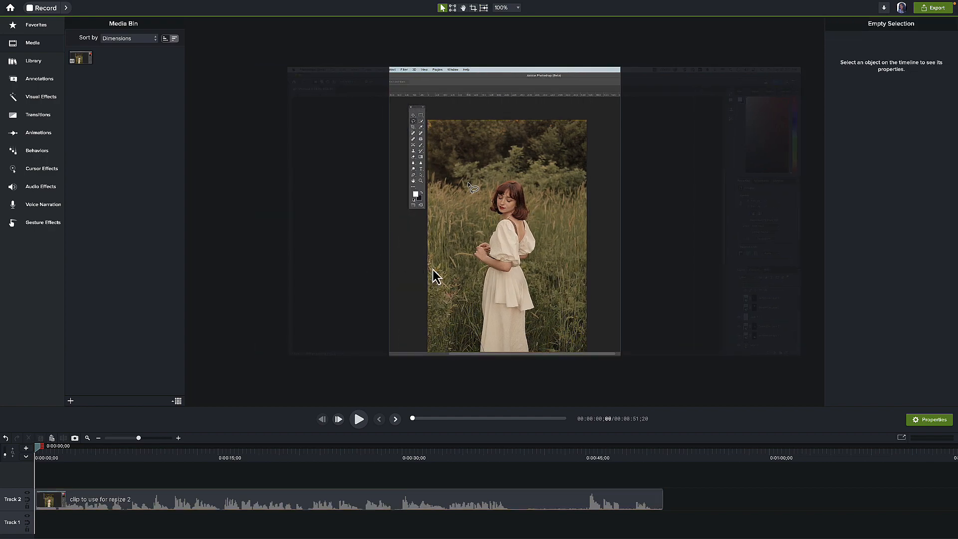
Export the vertical video as yt short.mov, play it in QuickTime Player and close it.
click(937, 10)
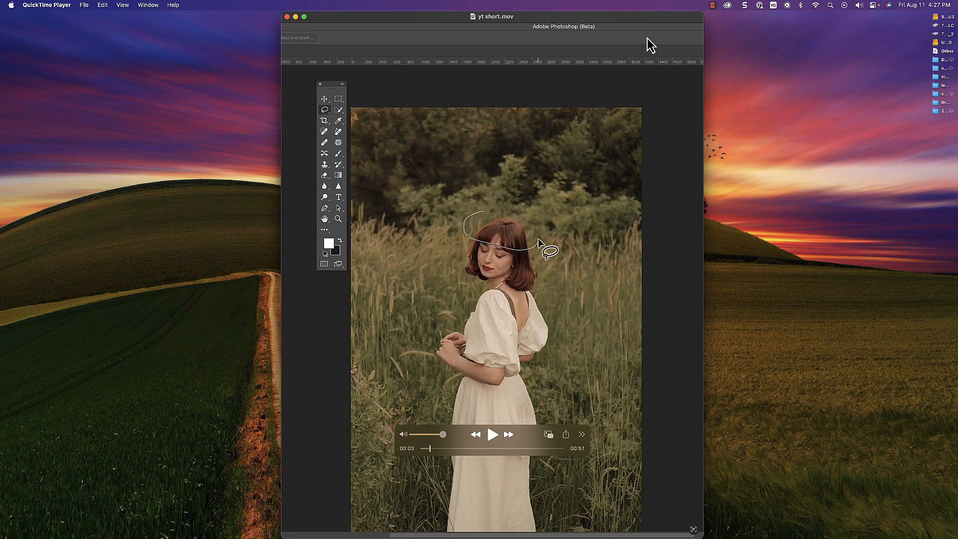
key(space)
key(super+w)
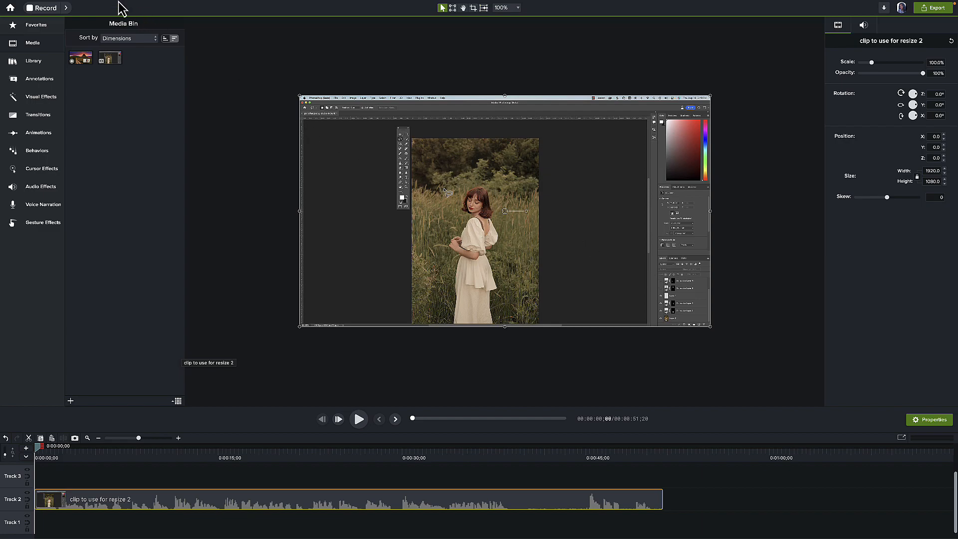
Set the project dimensions to the square preset 1:1 Large (1080x1080) and apply the settings.
click(97, 6)
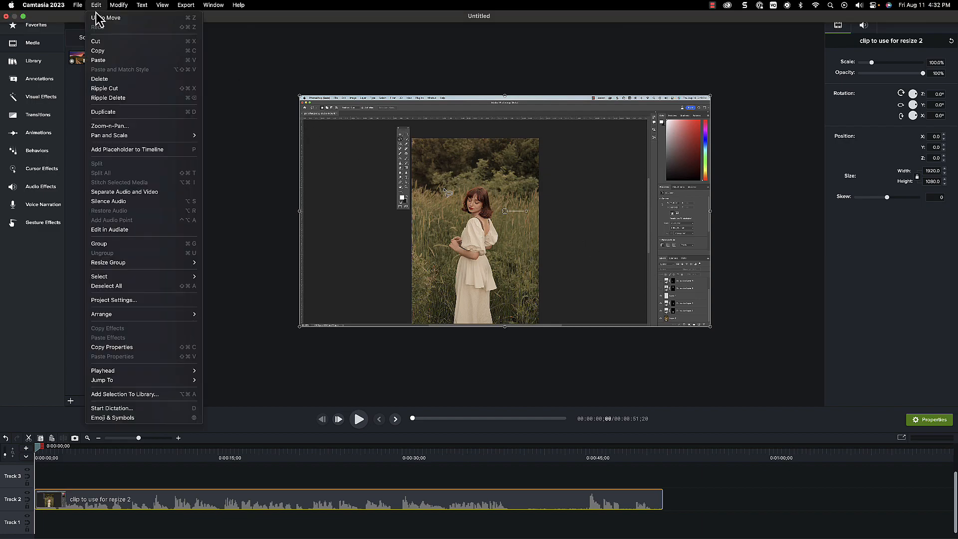
click(116, 301)
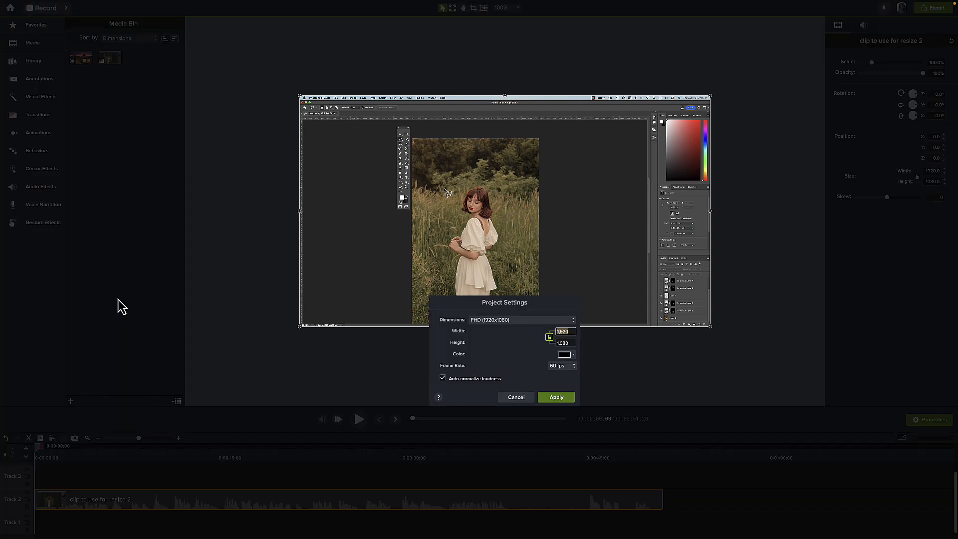
click(572, 321)
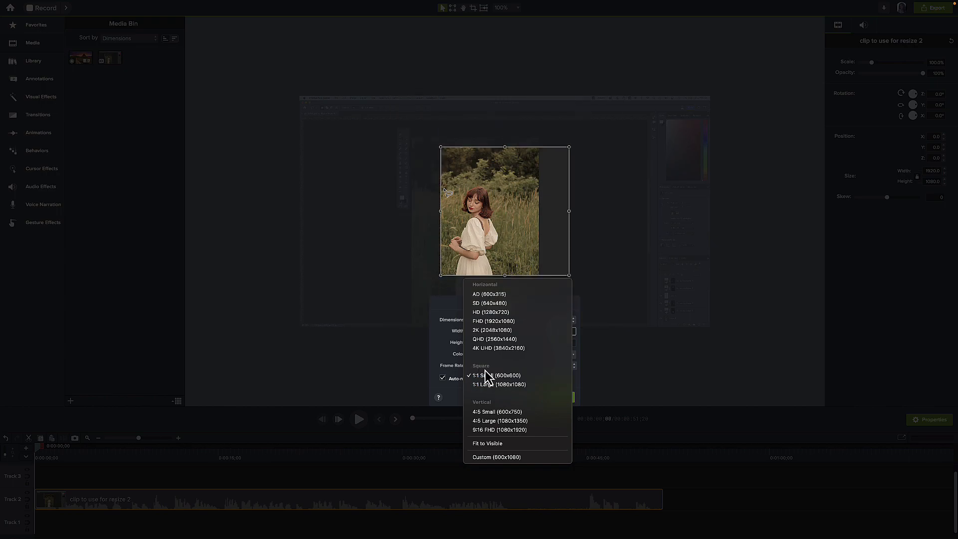
click(508, 384)
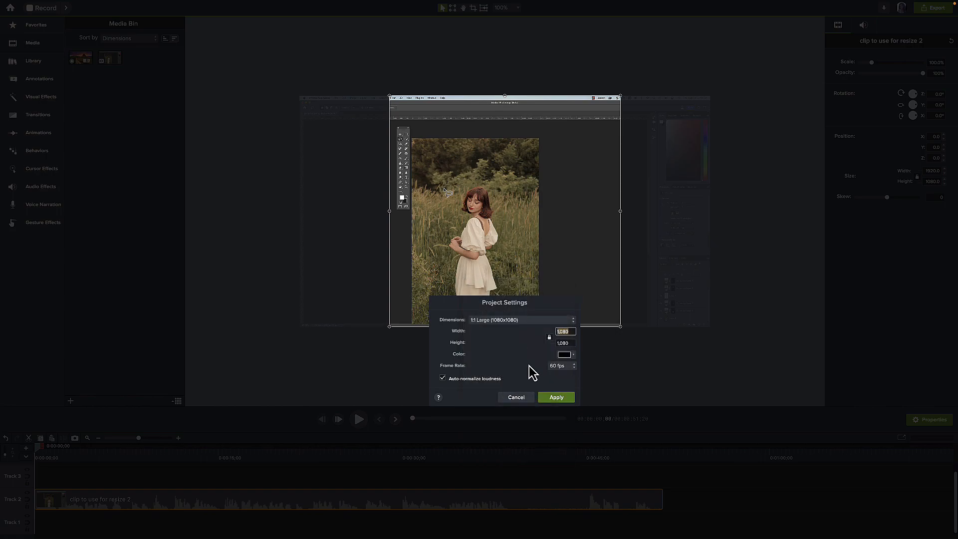
click(556, 398)
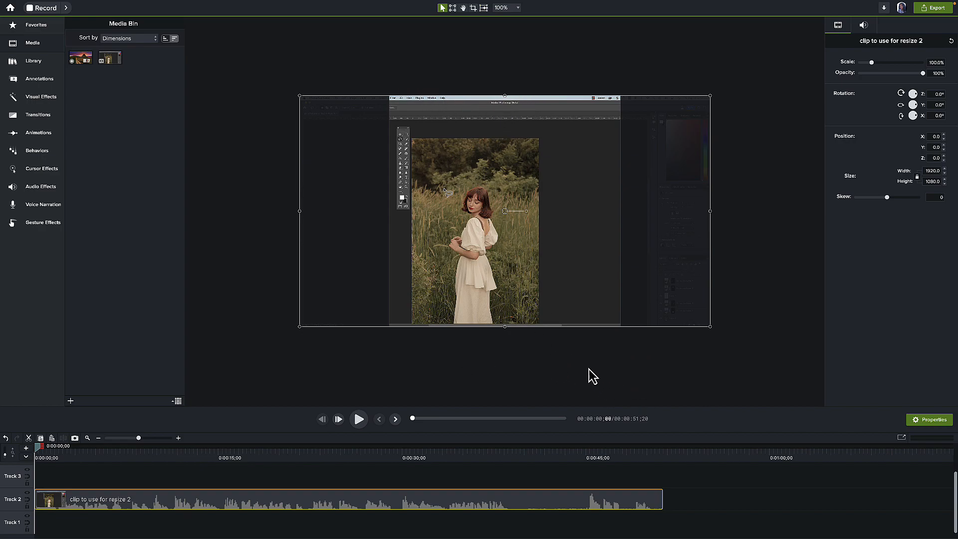
Export the square video as instagram.mov and open the exported file in QuickTime Player.
click(631, 350)
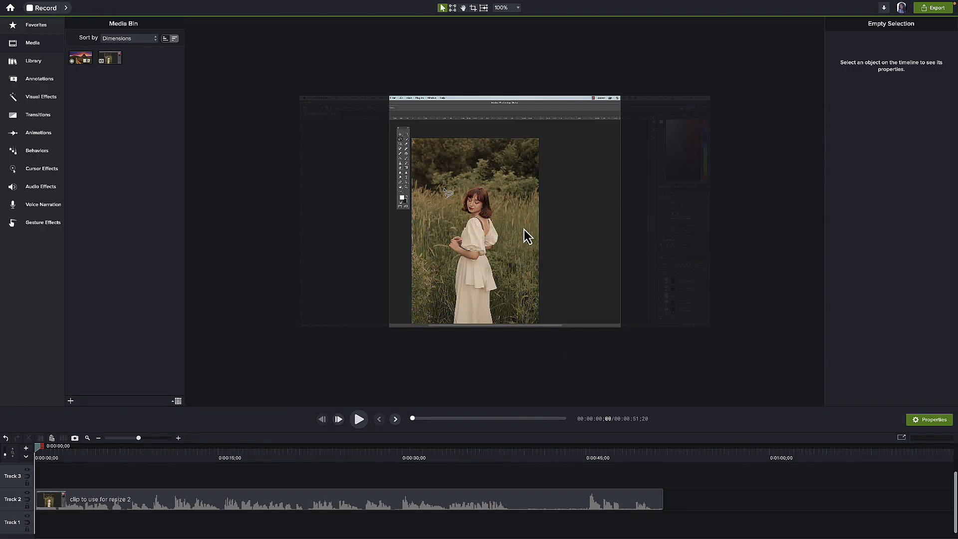
click(935, 9)
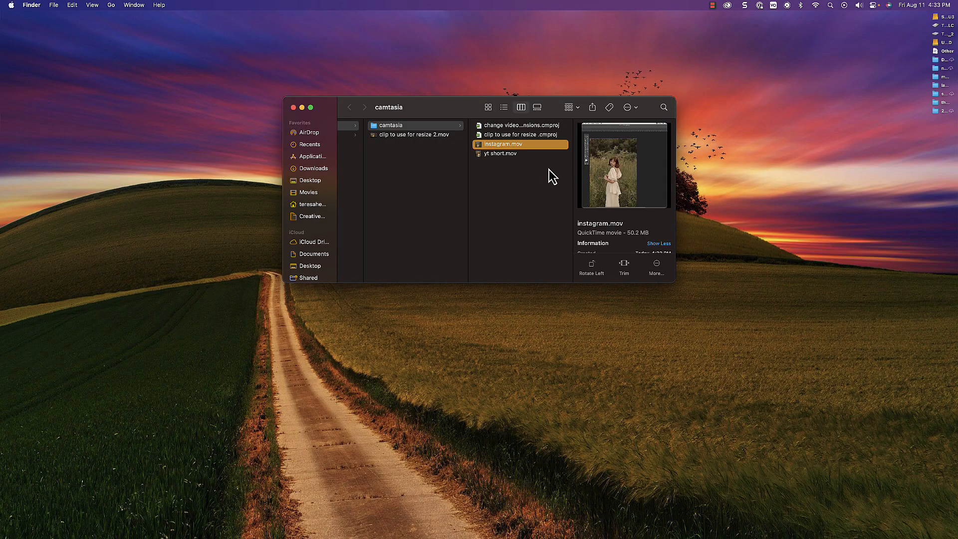
double_click(507, 146)
Position the instagram.mov window beside the yt short.mov window to compare both video formats.
drag(371, 38, 659, 40)
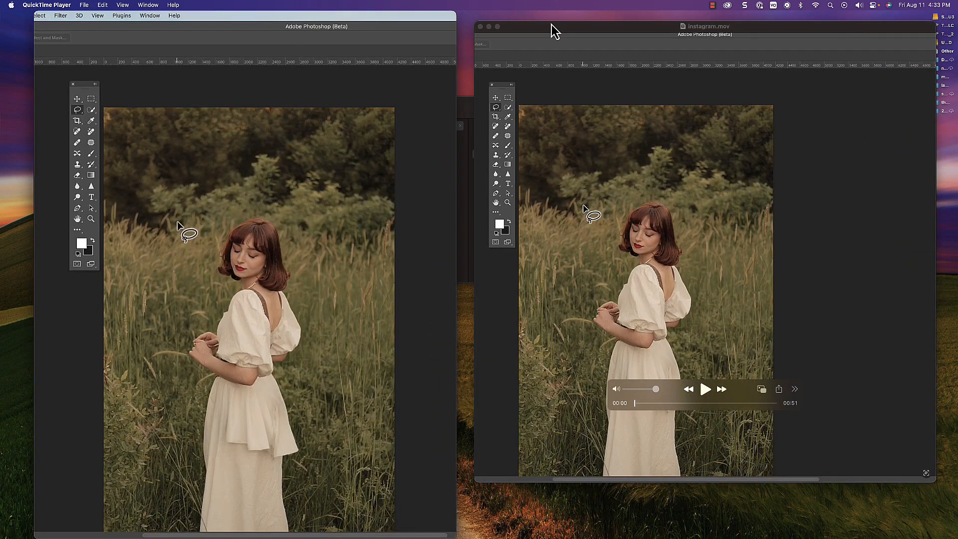
drag(555, 26, 535, 16)
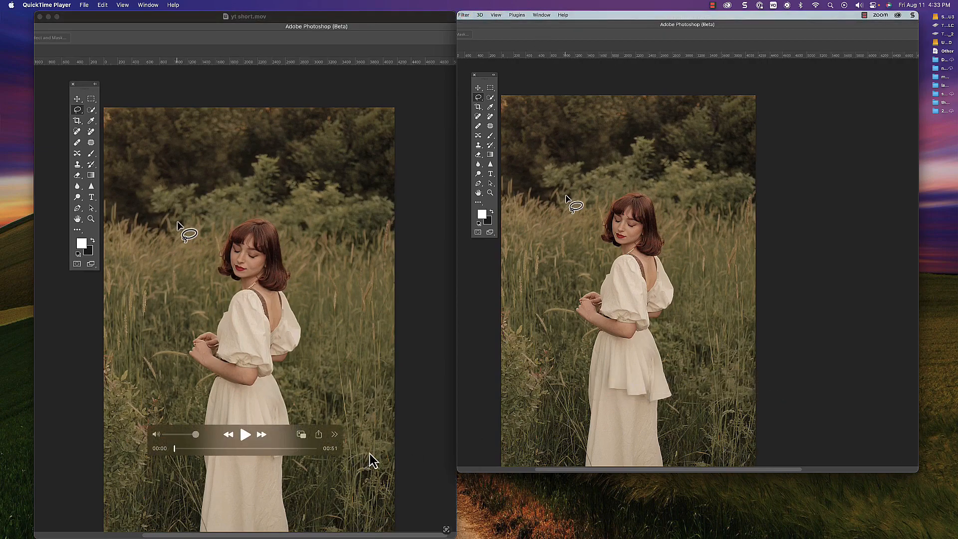
drag(568, 20, 578, 19)
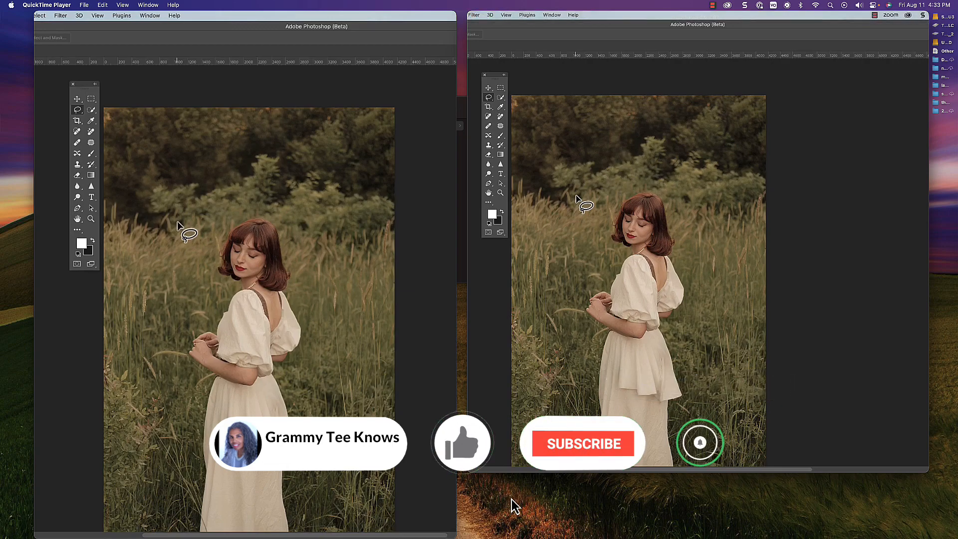